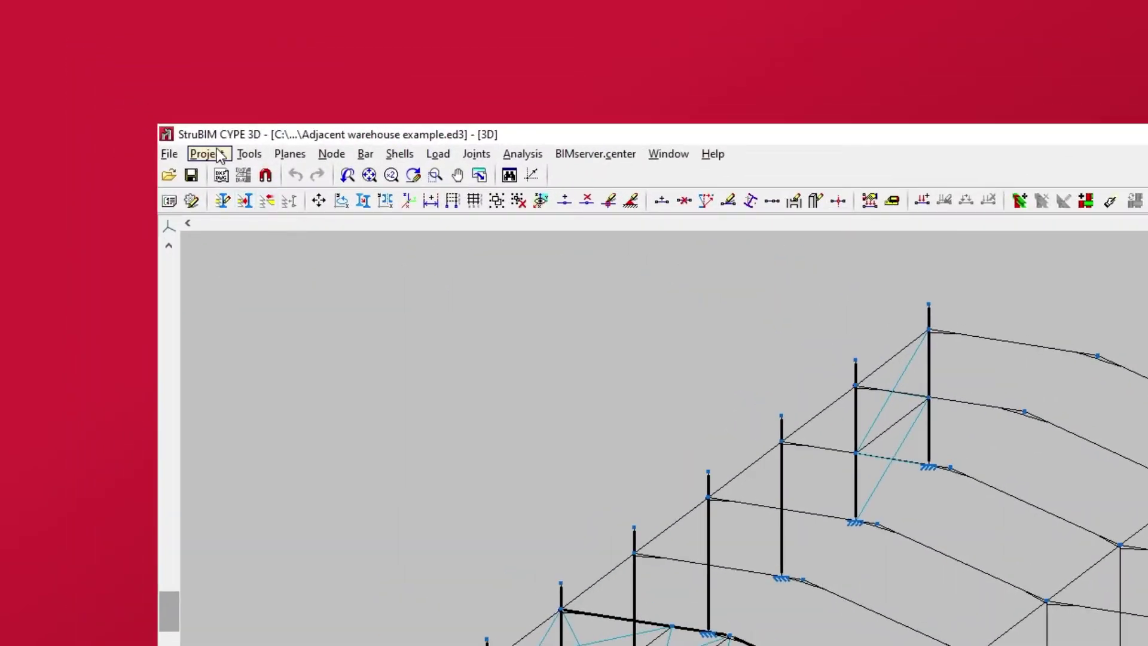
Step: Open General data from the Project menu of the adjacent warehouse model
left_click(218, 153)
left_click(317, 176)
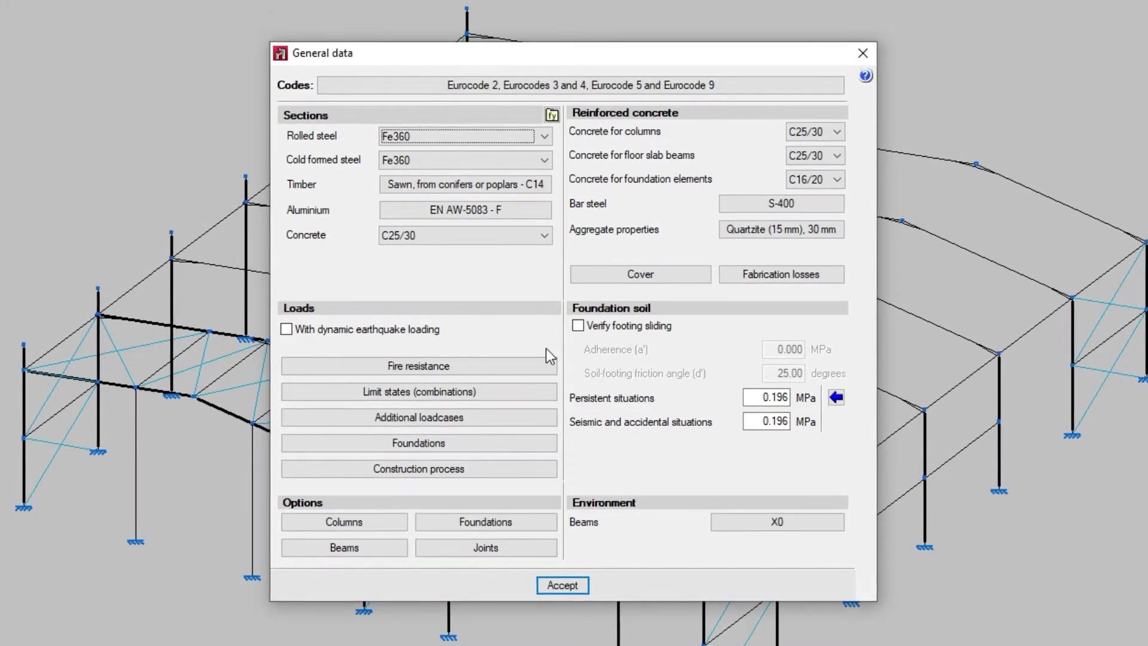
Step: Open Additional loadcases and its Use categories list, which shows only E. Warehouses
left_click(537, 422)
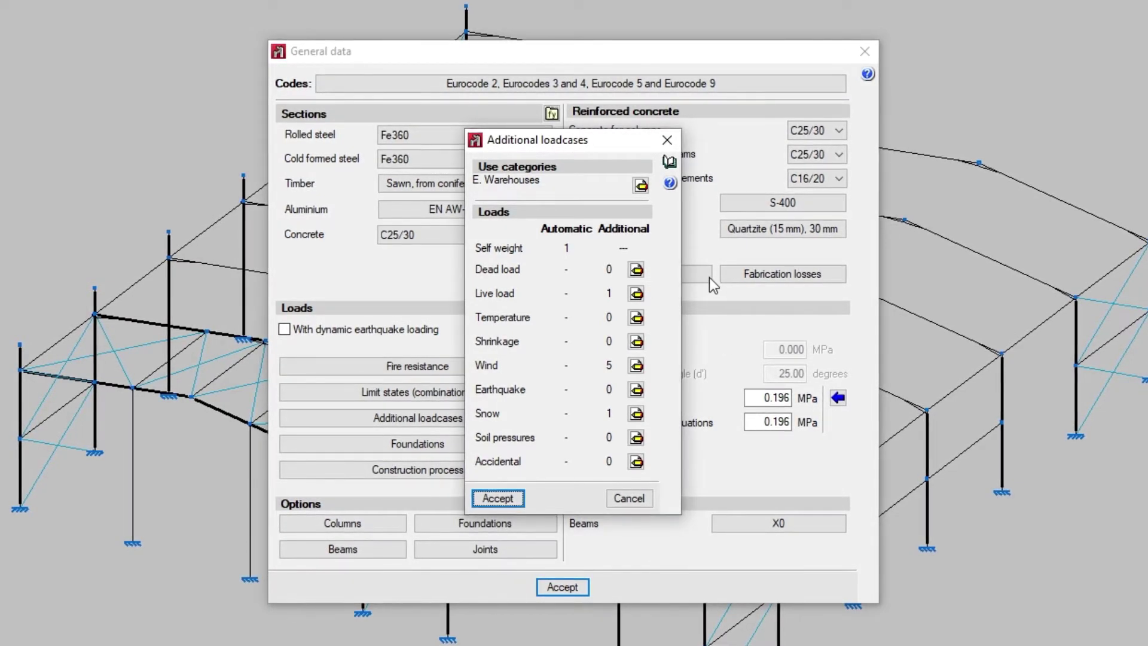
left_click(641, 186)
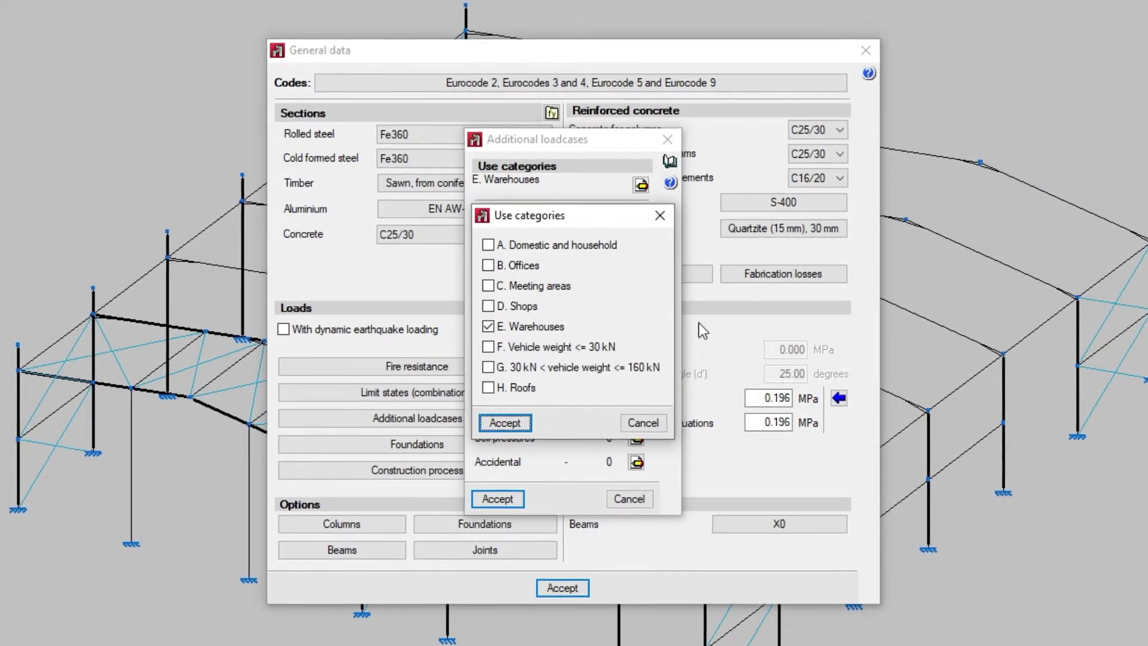
Step: Tick A. Domestic and household and B. Offices as use categories and confirm
left_click(489, 246)
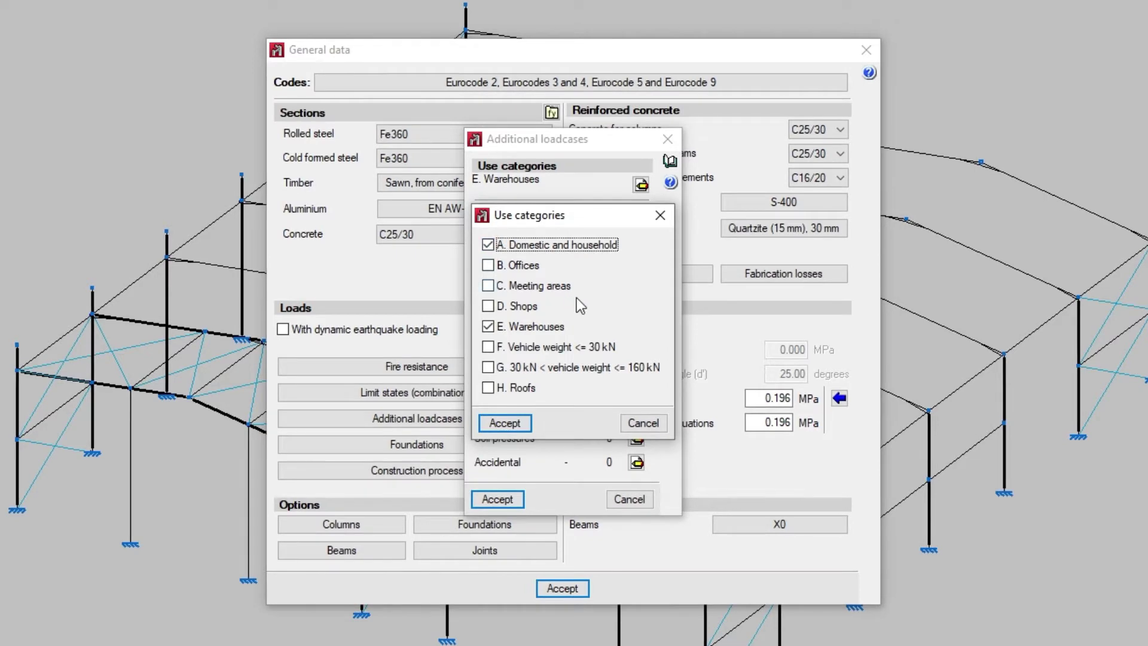
left_click(490, 265)
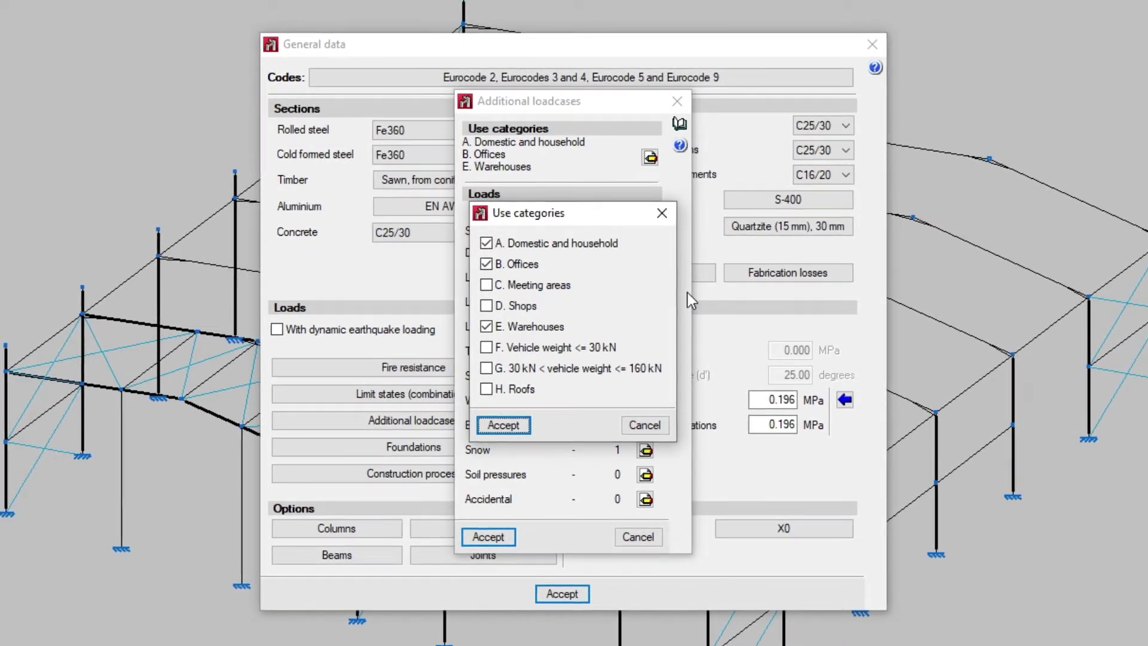
left_click(518, 425)
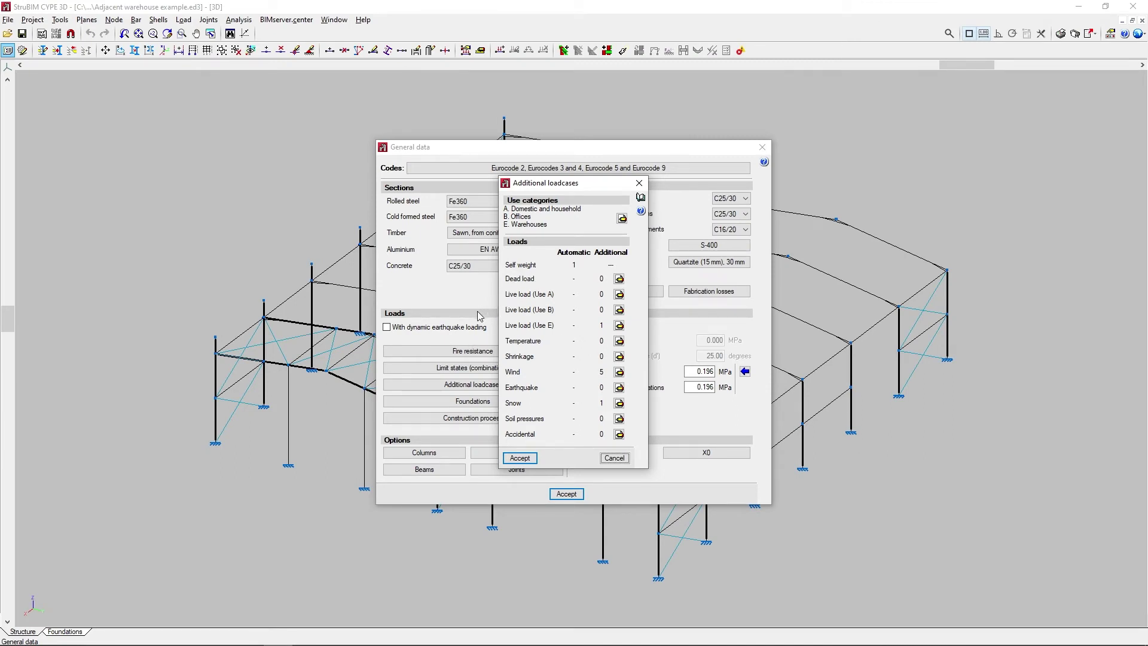
Step: Accept Additional loadcases and enable dynamic earthquake loading in the seismic code settings
left_click(520, 458)
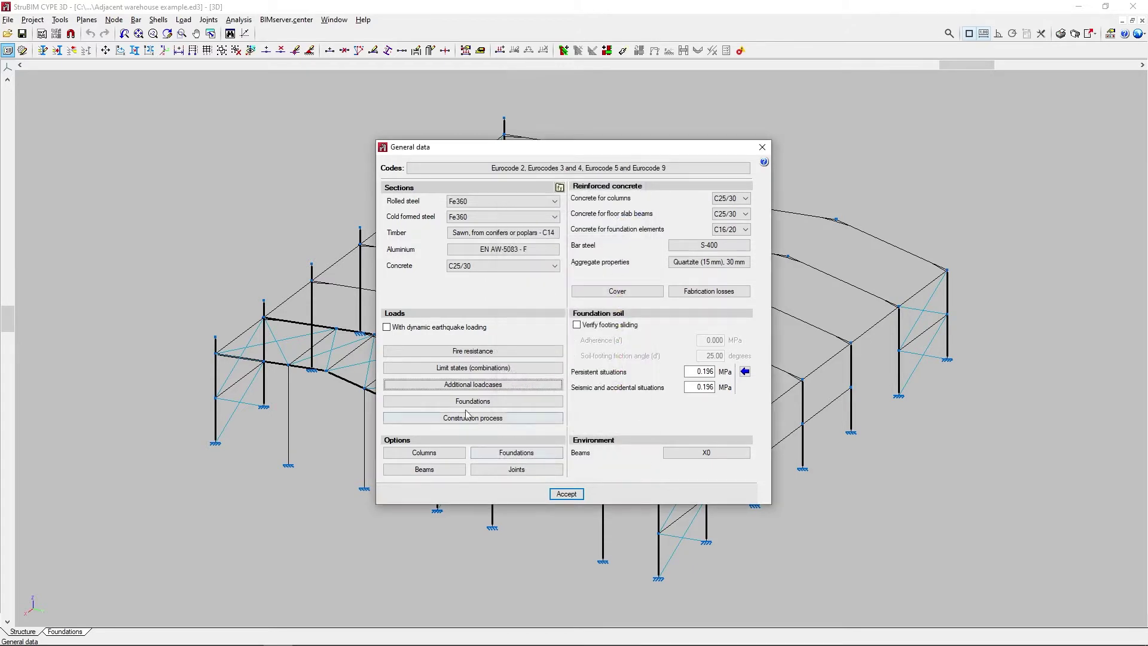
left_click(387, 328)
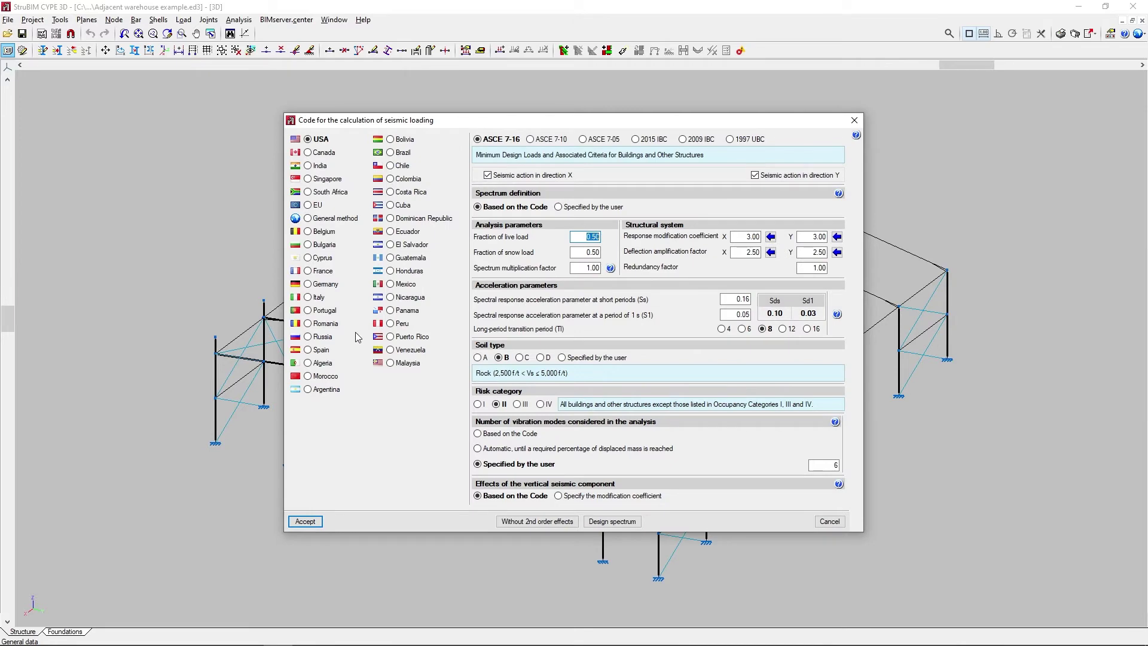
Step: Apply Spain's NCSE-02 seismic code, then reopen Additional loadcases to edit Use A live load
left_click(311, 351)
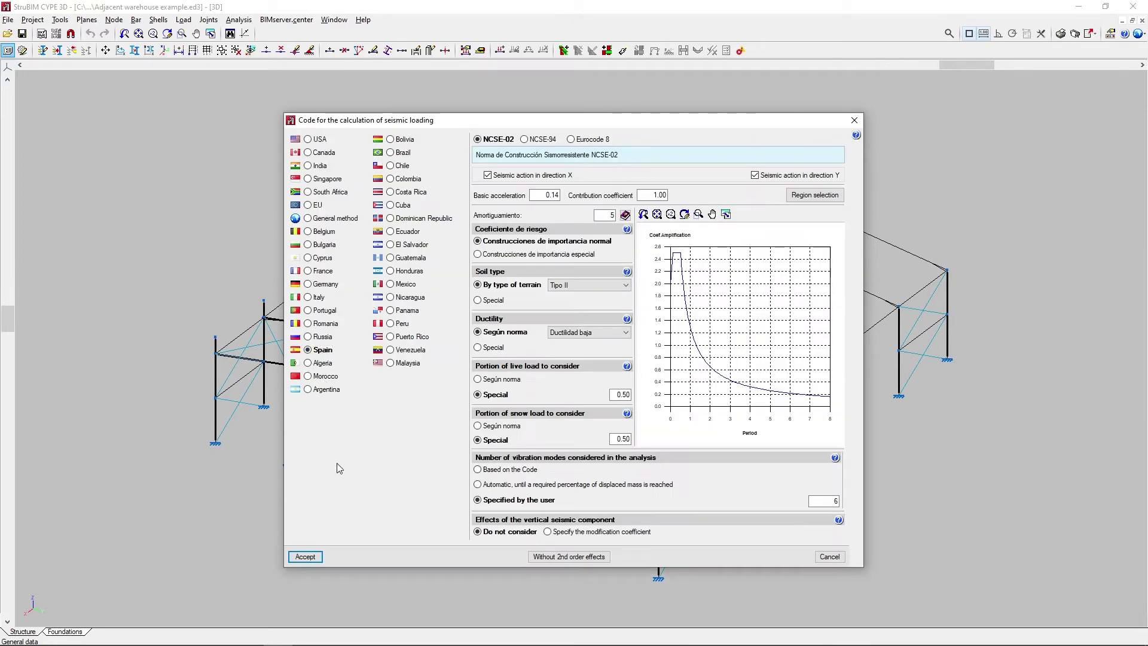
left_click(305, 557)
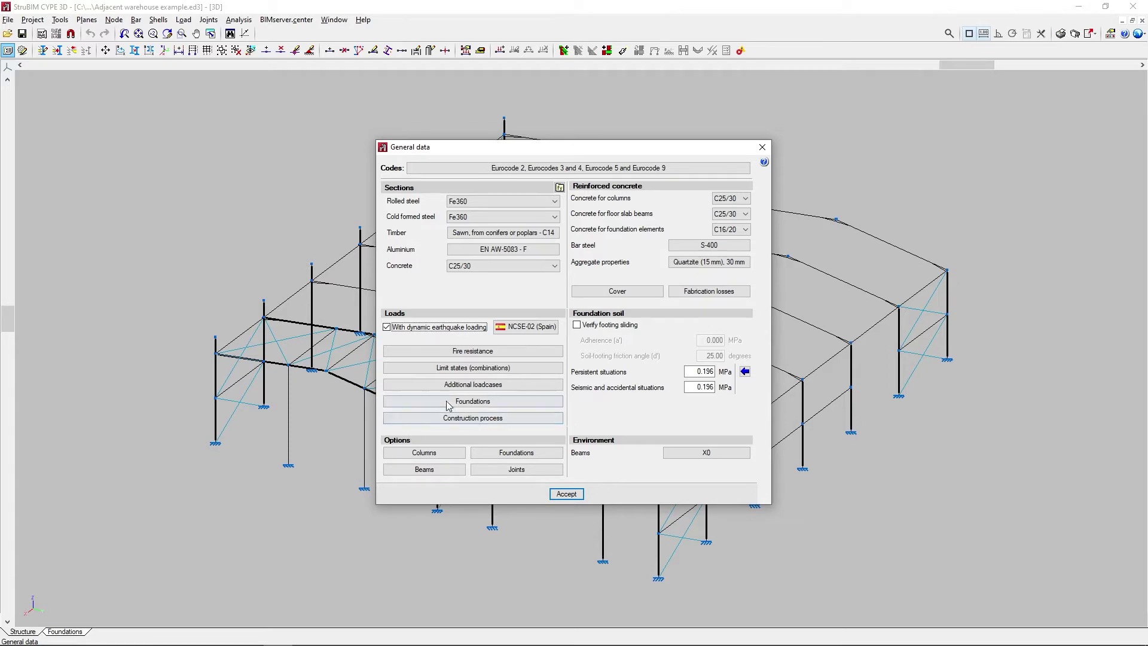
left_click(468, 386)
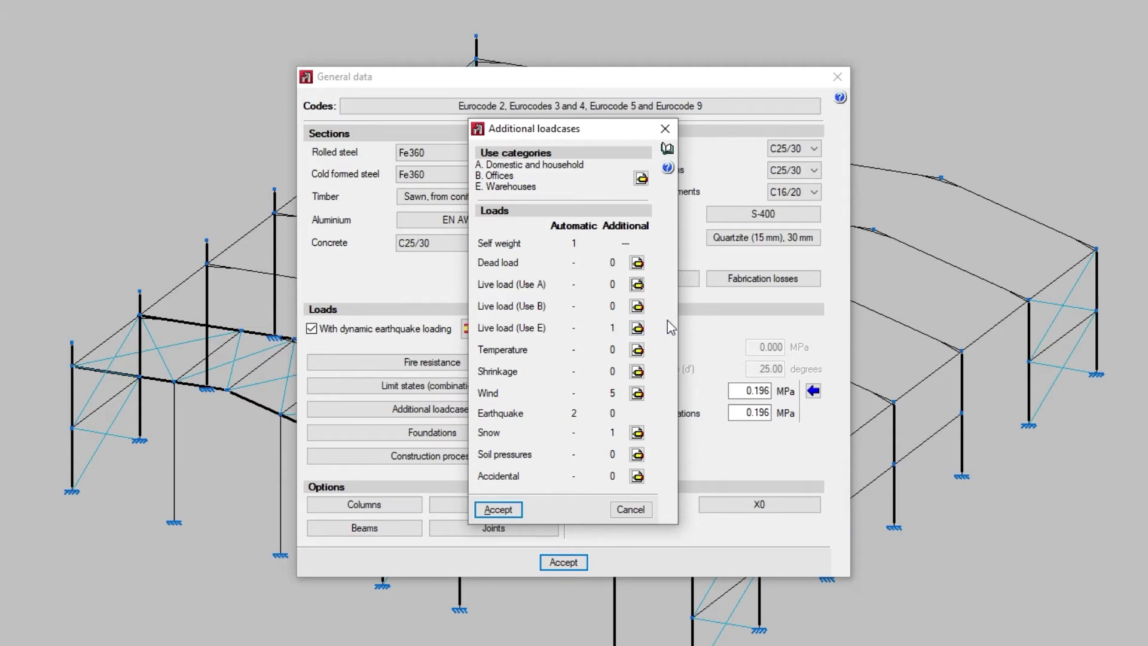
left_click(638, 289)
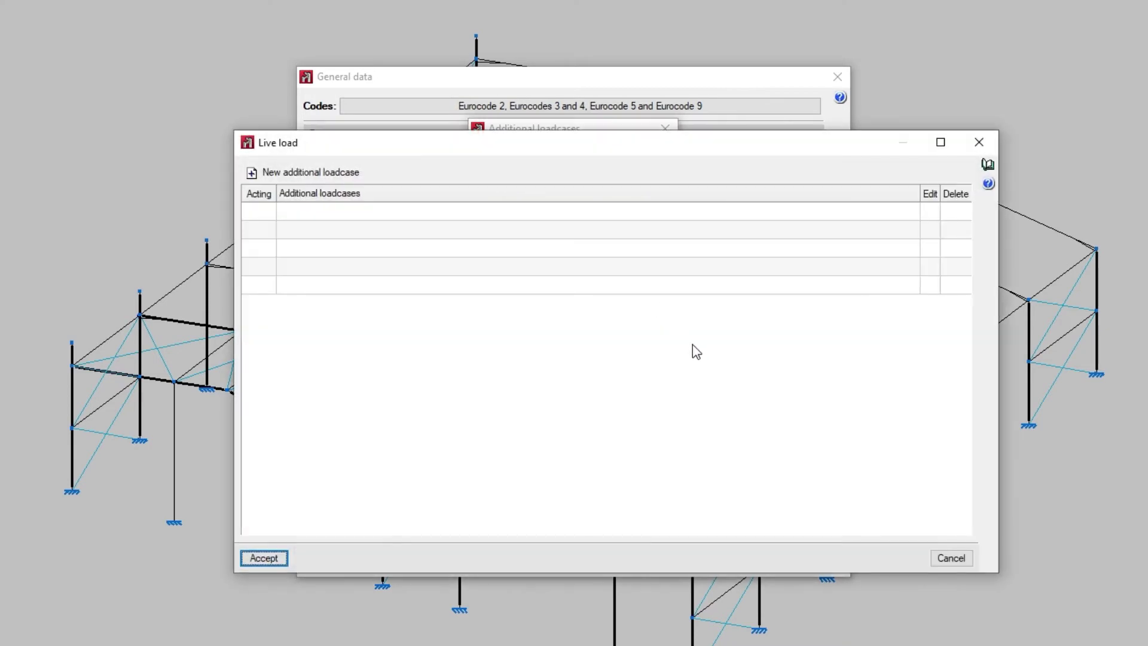
Step: Add Use A loadcase AL 1, 'Additional loadcase 1', with two compatible load dispositions
left_click(264, 172)
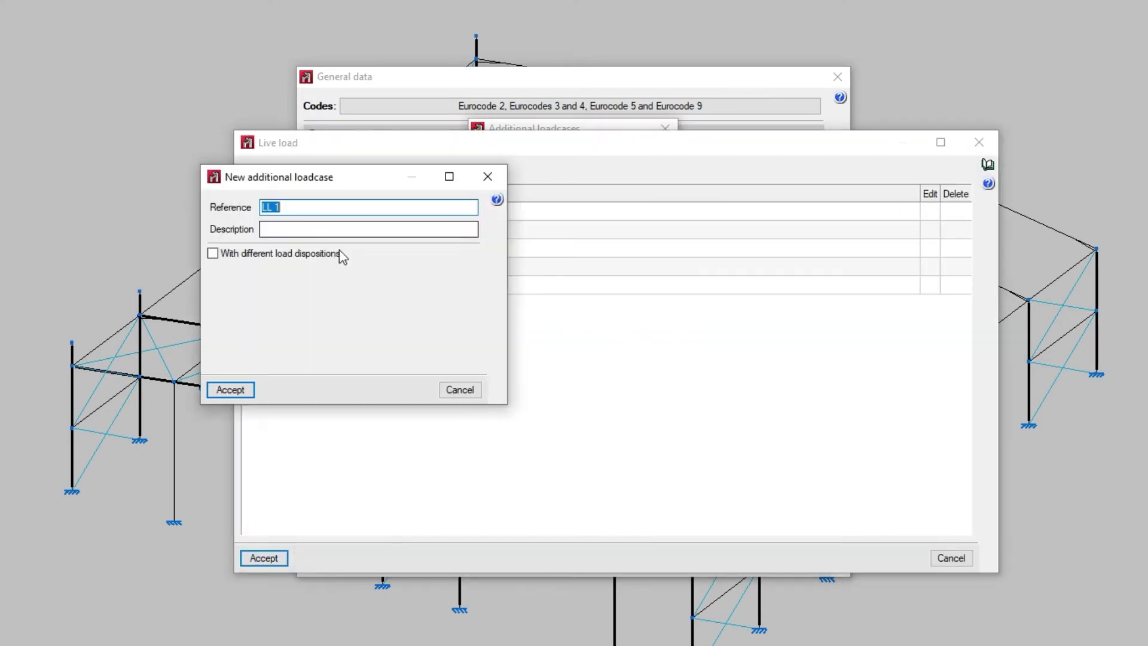
type("AL")
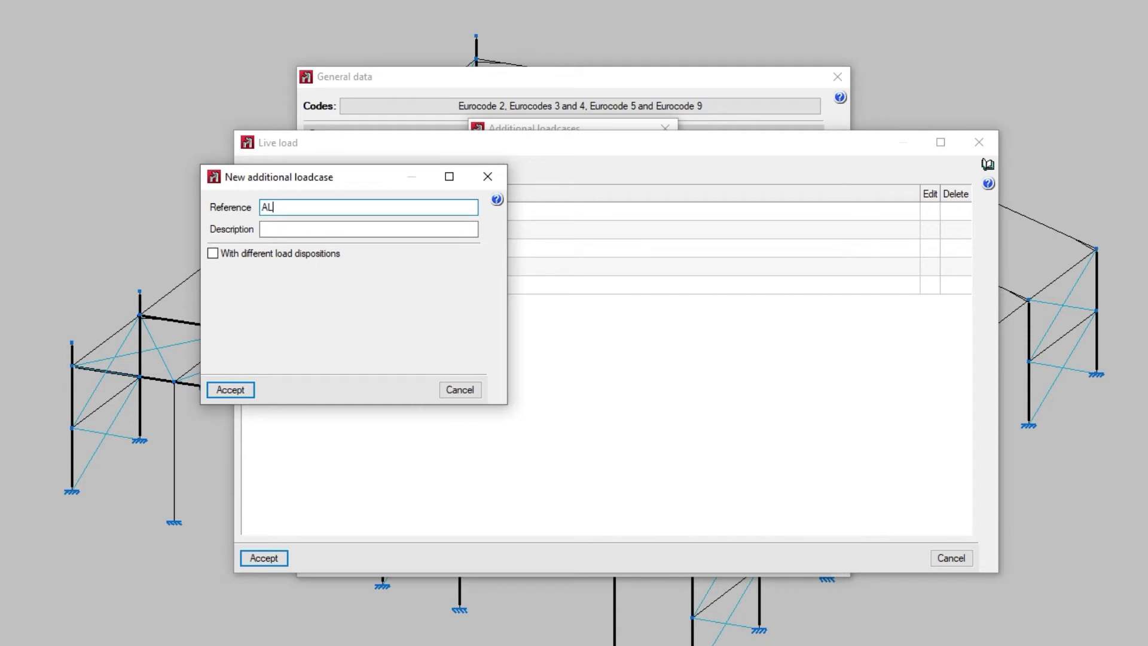
left_click(351, 231)
type("Additional loadcase 1")
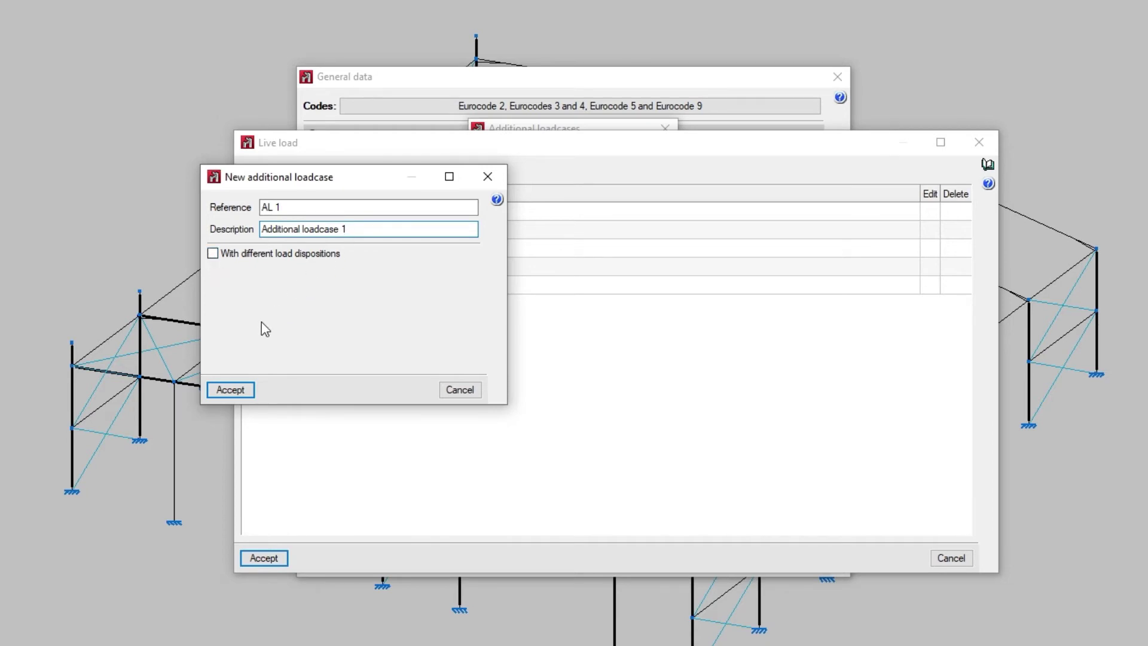
left_click(213, 254)
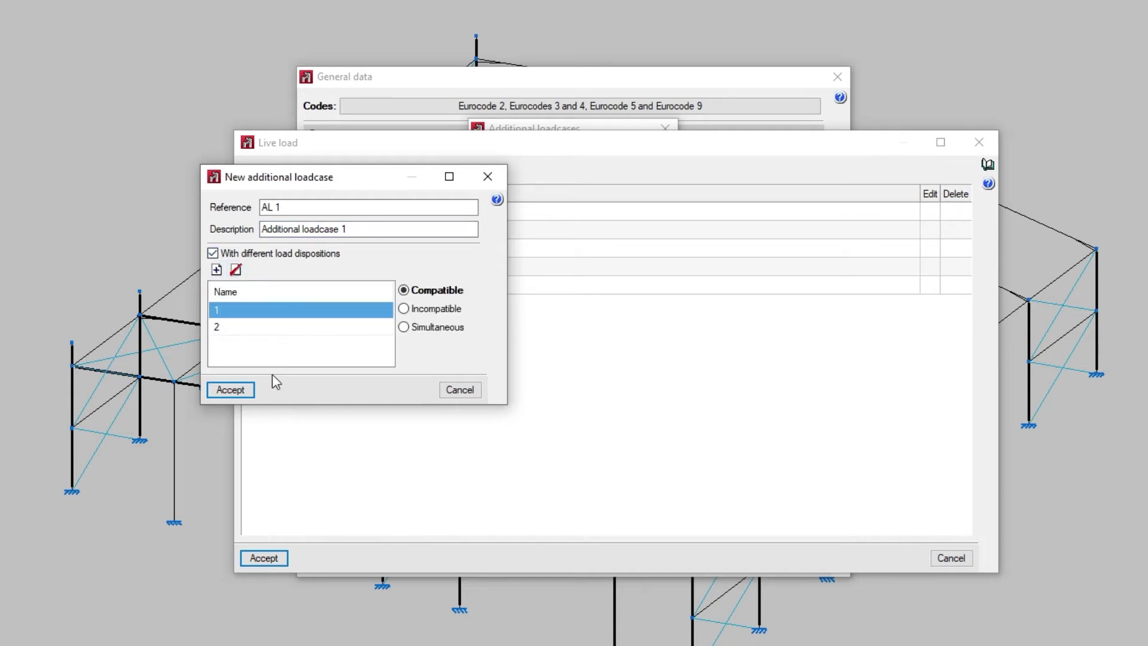
left_click(247, 390)
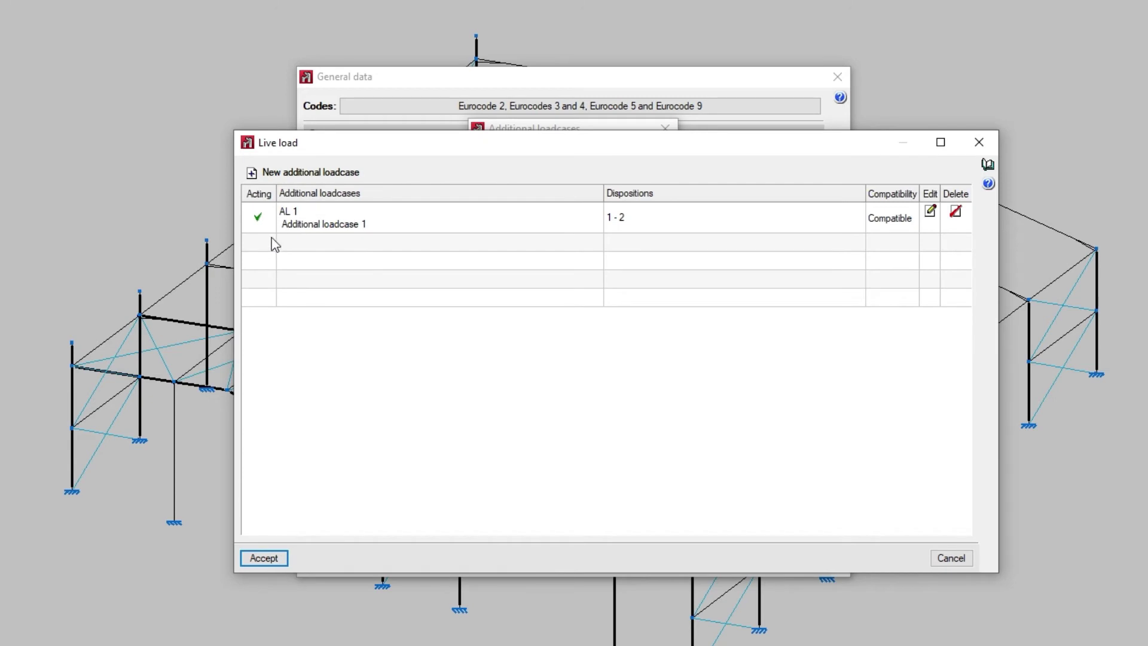
left_click(275, 173)
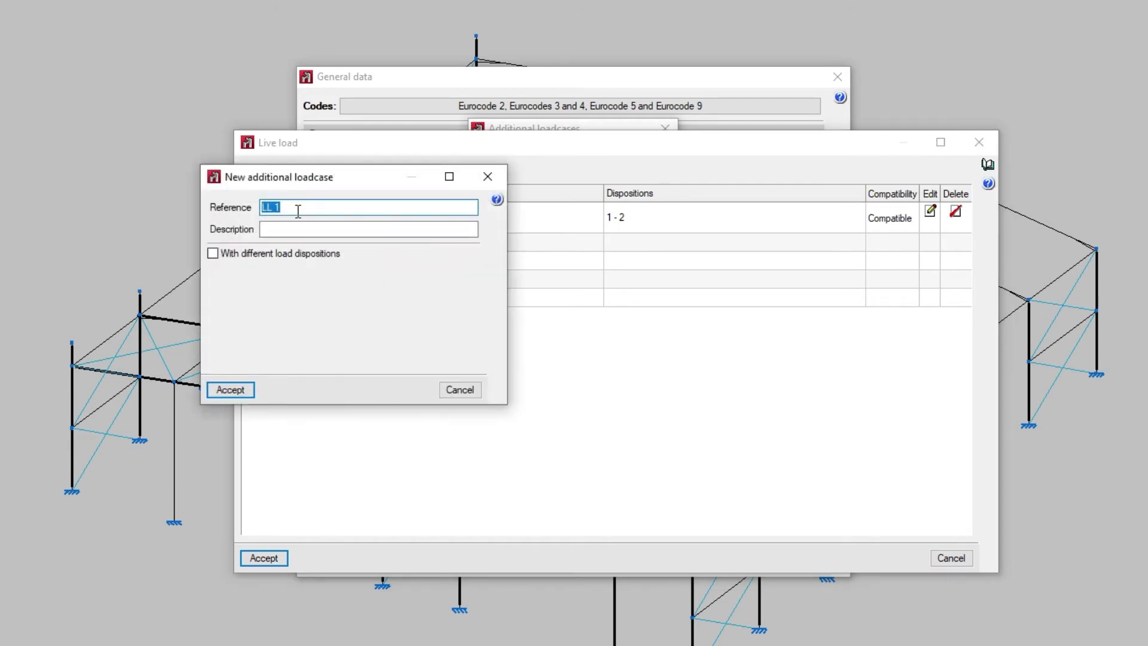
type("AL 2")
Step: Add loadcase AL 2 with different load dispositions set as incompatible
key("Tab")
type("A")
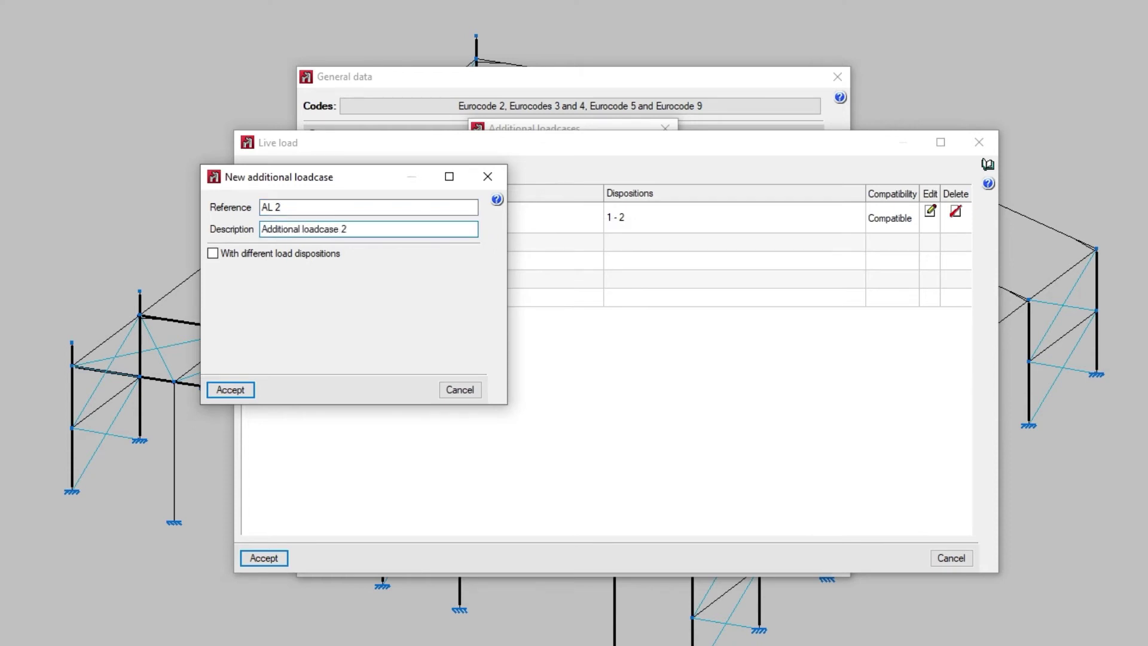
left_click(213, 253)
left_click(413, 312)
left_click(239, 391)
Step: Add AL 3, 'Additional loadcase 3', with simultaneous load dispositions
left_click(297, 179)
left_click(270, 207)
key("Tab")
type("Additional loadcase 3")
left_click(213, 253)
left_click(399, 327)
left_click(230, 390)
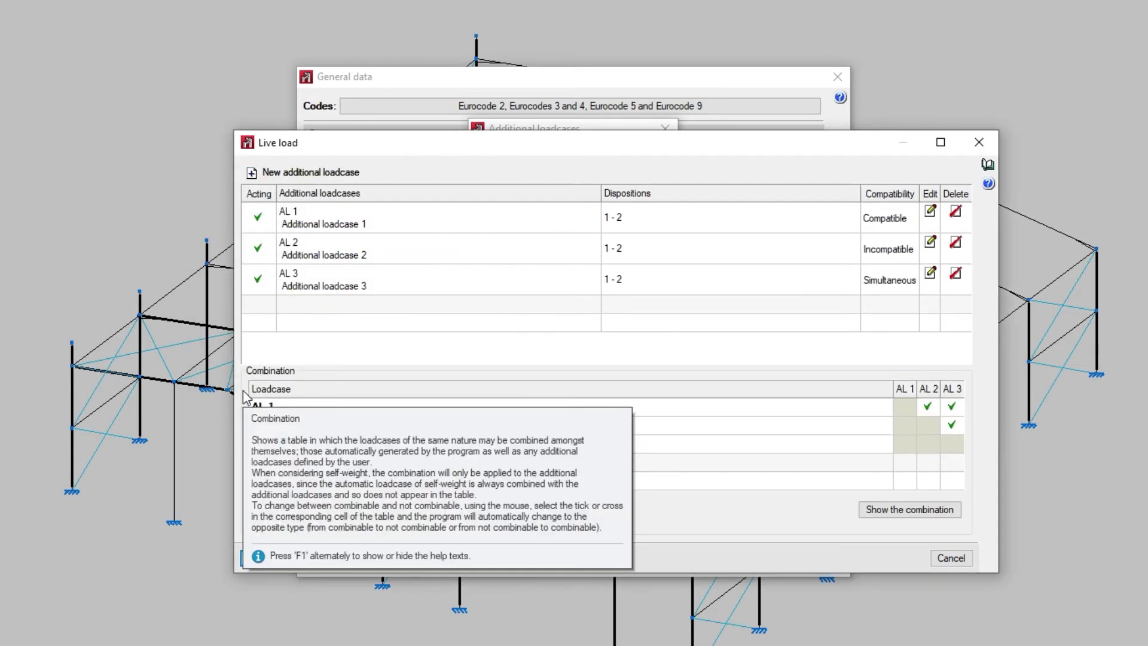
Step: Add AL 4, 'Additional loadcase 4', with three compatible dispositions, then show the combinations
left_click(310, 173)
left_click(341, 229)
type("Additional loadcase 4")
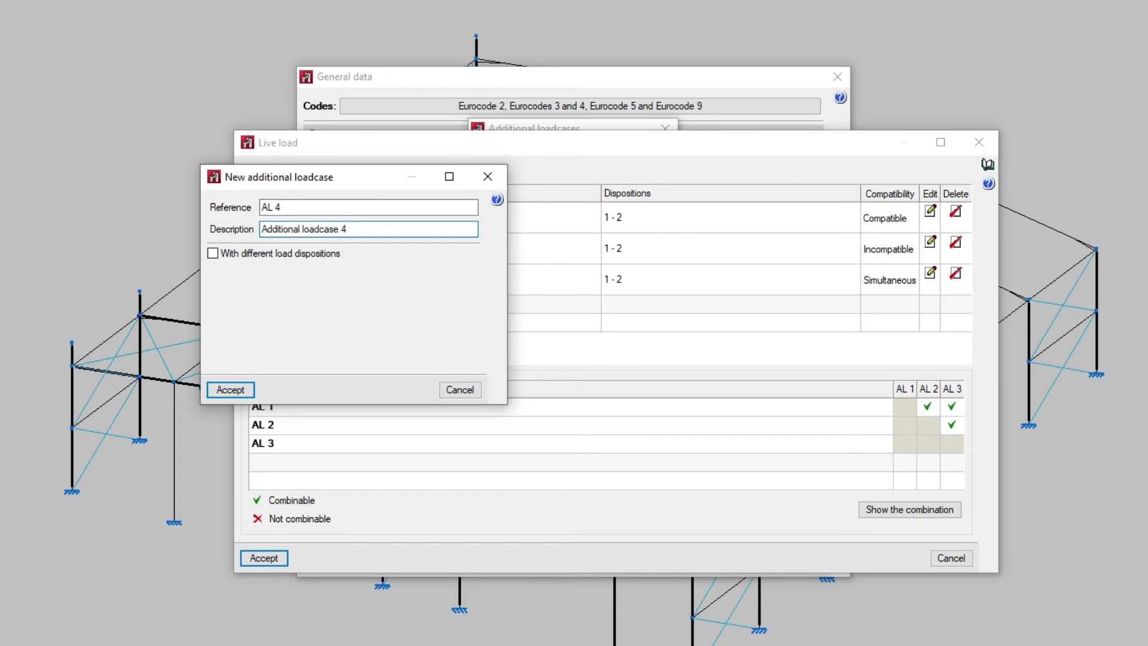
left_click(212, 253)
left_click(218, 275)
left_click(252, 392)
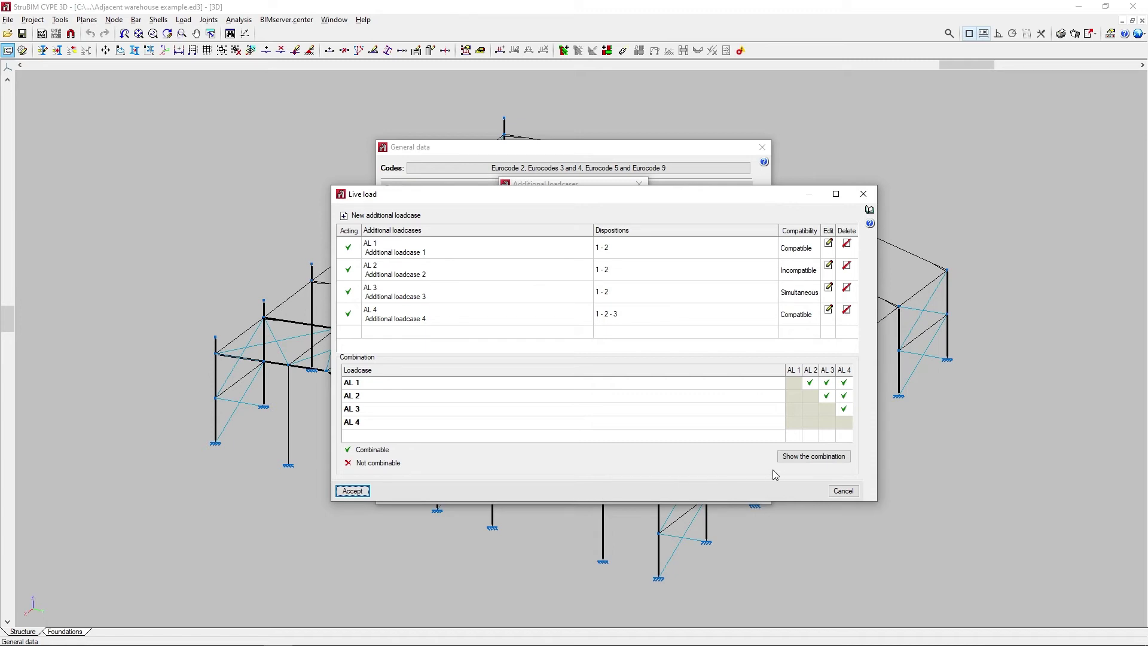
left_click(787, 459)
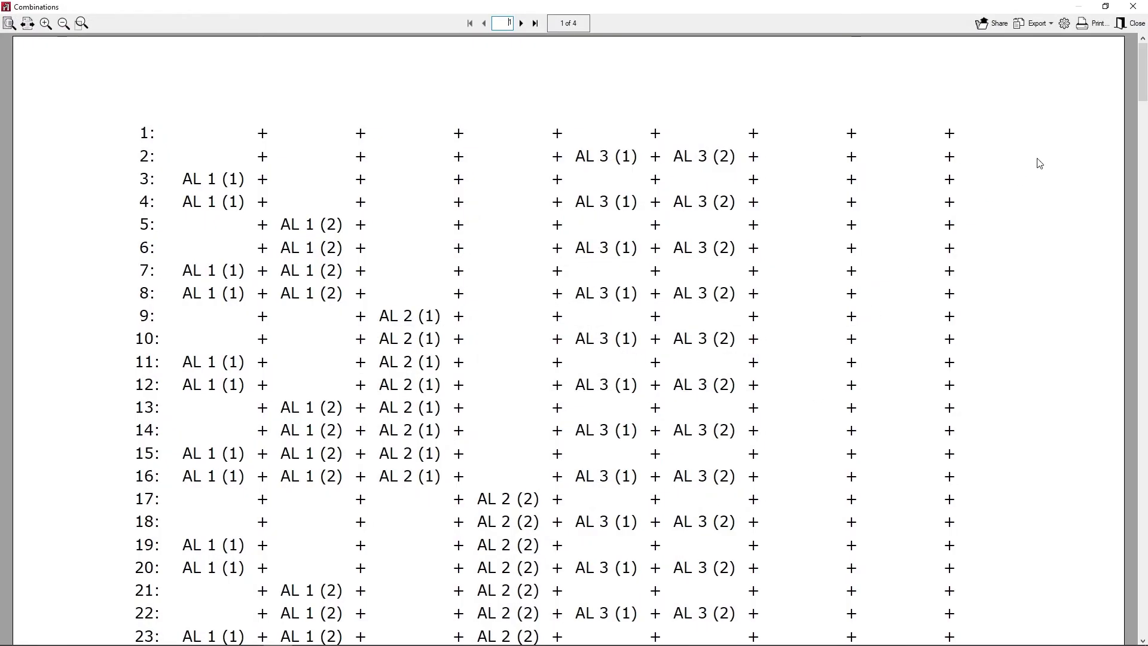
Step: Scroll through the four-page live load combinations report
left_click_drag(1136, 95, 1144, 495)
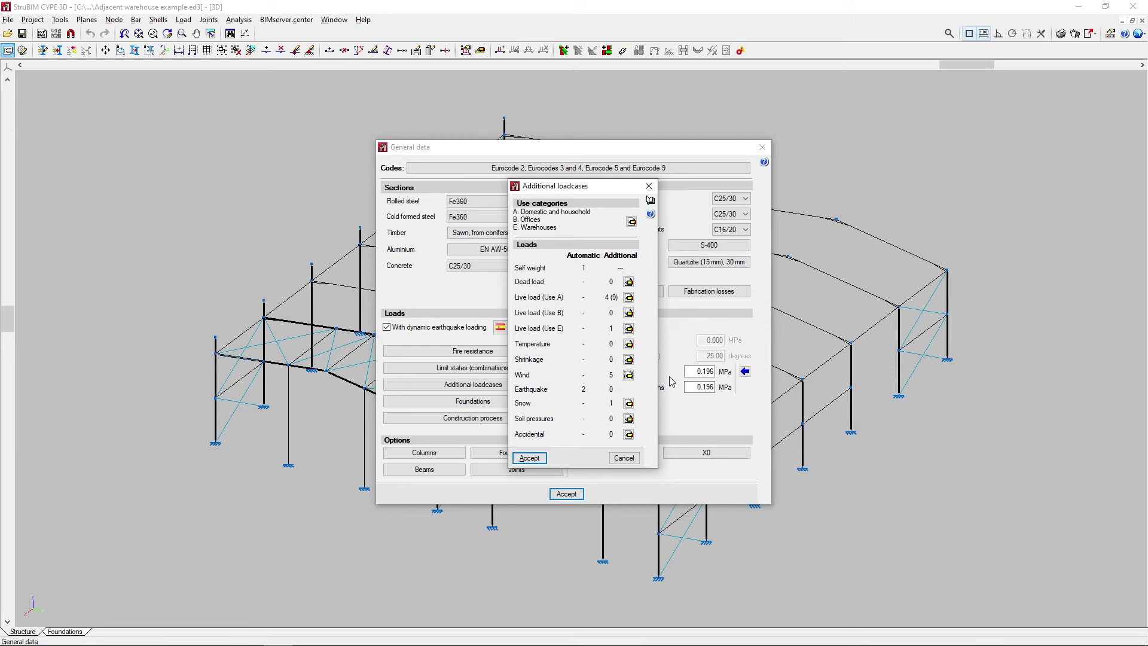
Step: Turn on second order effects for the six wind loadcases and accept all dialogs
left_click(628, 375)
left_click(352, 455)
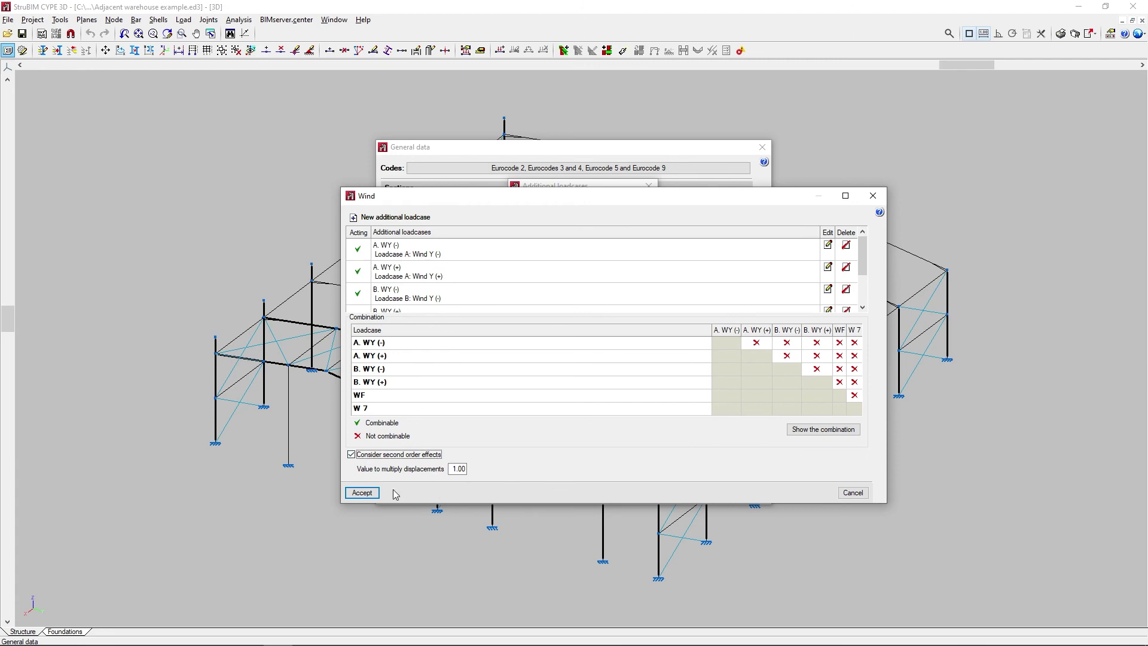
left_click(375, 493)
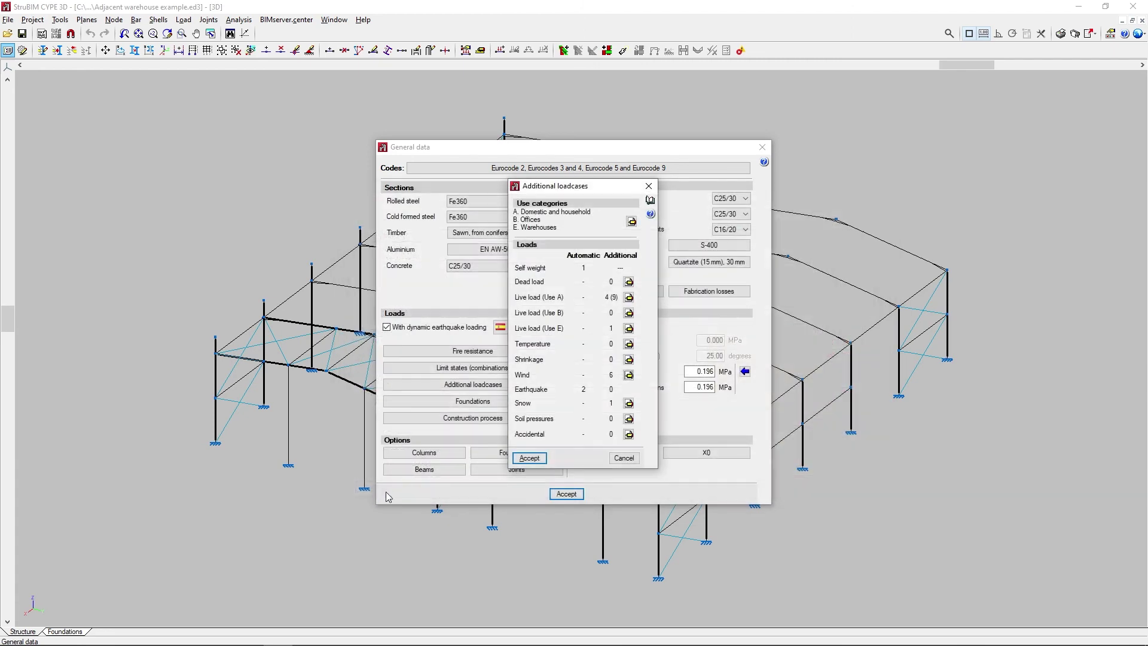
left_click(529, 458)
left_click(560, 494)
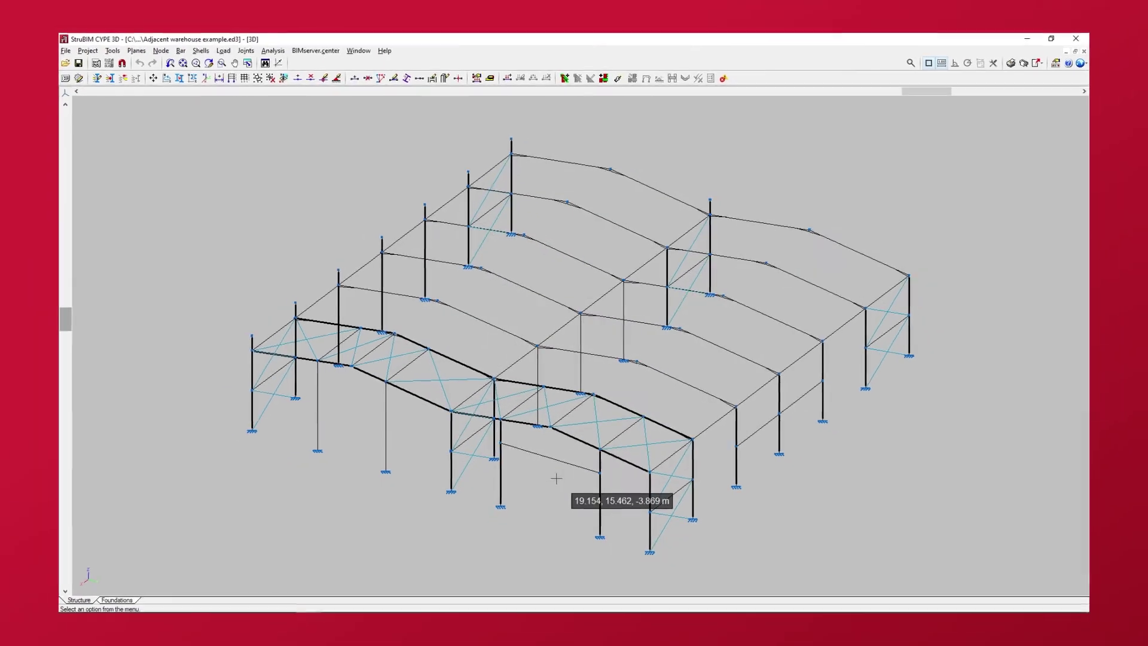